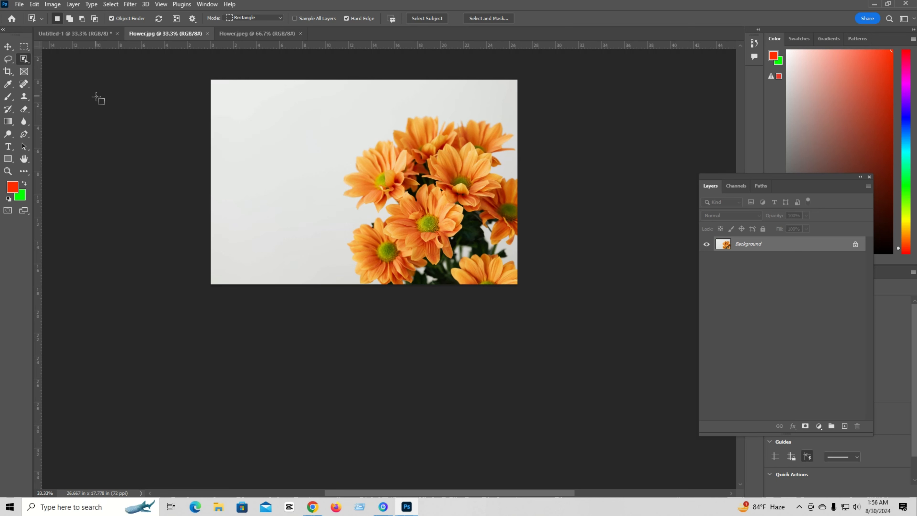
- Use the Object Selection tool to select the leftmost flower, replacing that selection with the central flower in Flower.jpg
{"action": "right_click", "coordinate": [25, 60]}
{"action": "left_click", "coordinate": [60, 63]}
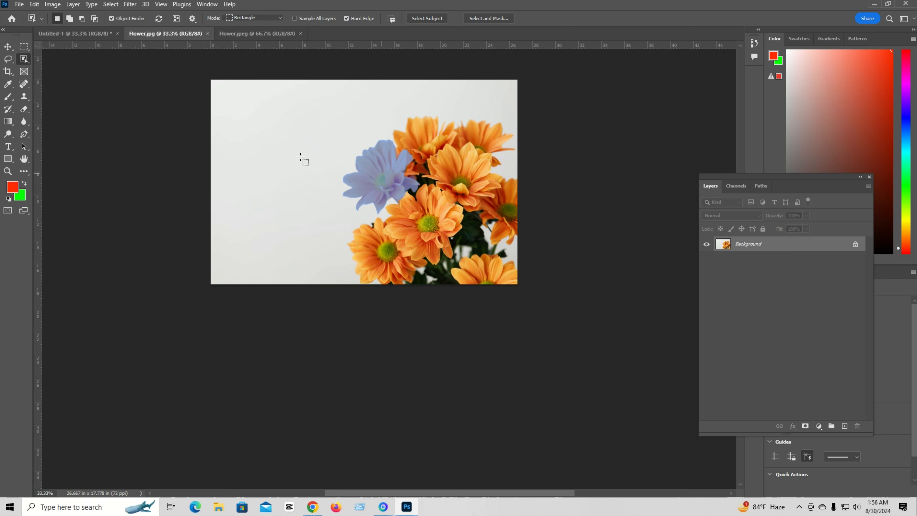
{"action": "left_click", "coordinate": [396, 155]}
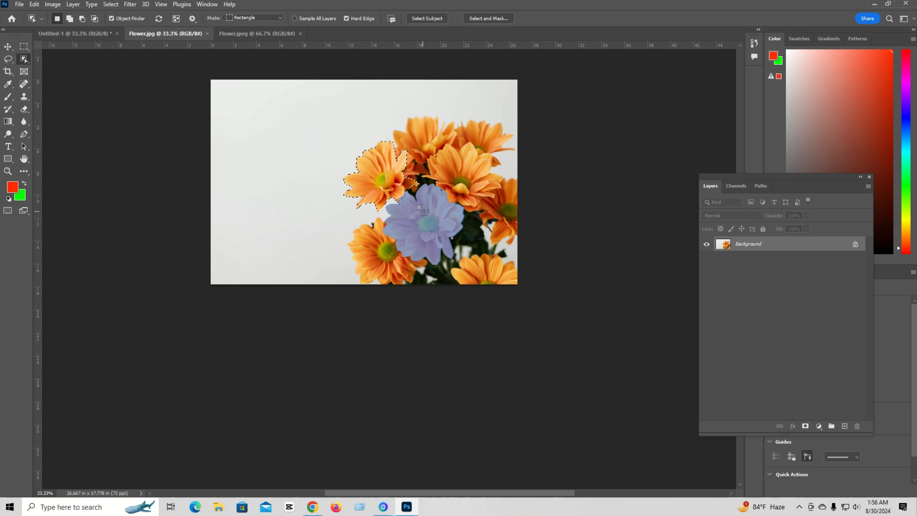
{"action": "left_click", "coordinate": [403, 213]}
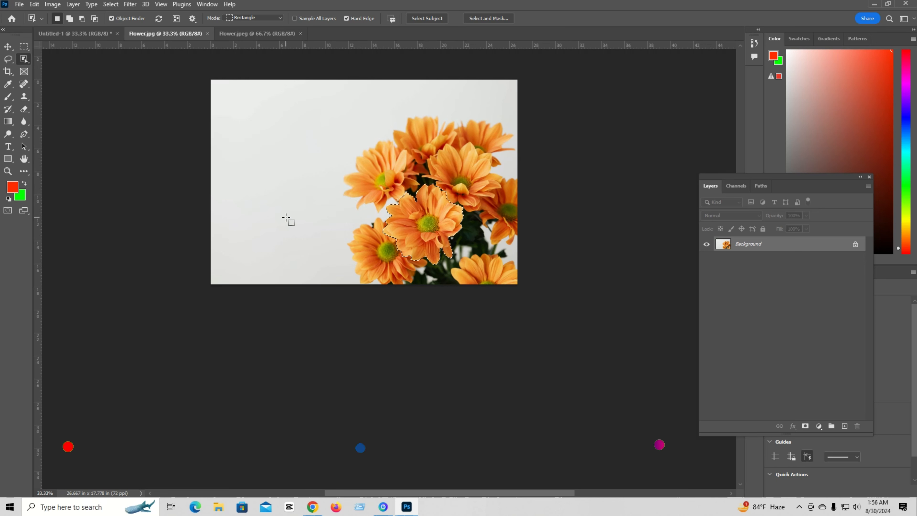
- Use the Quick Selection tool to add the light backdrop around the flowers to the selection, and clear the whole selection
{"action": "right_click", "coordinate": [24, 58]}
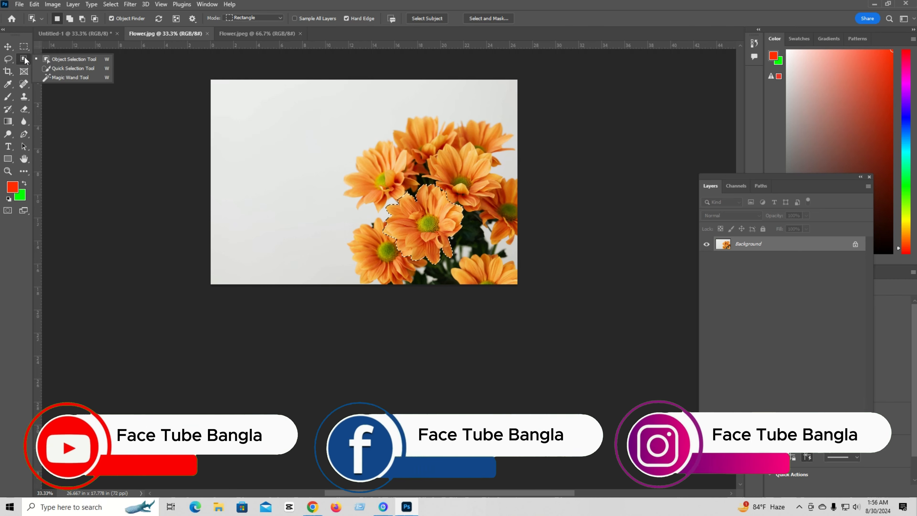
{"action": "left_click", "coordinate": [69, 68]}
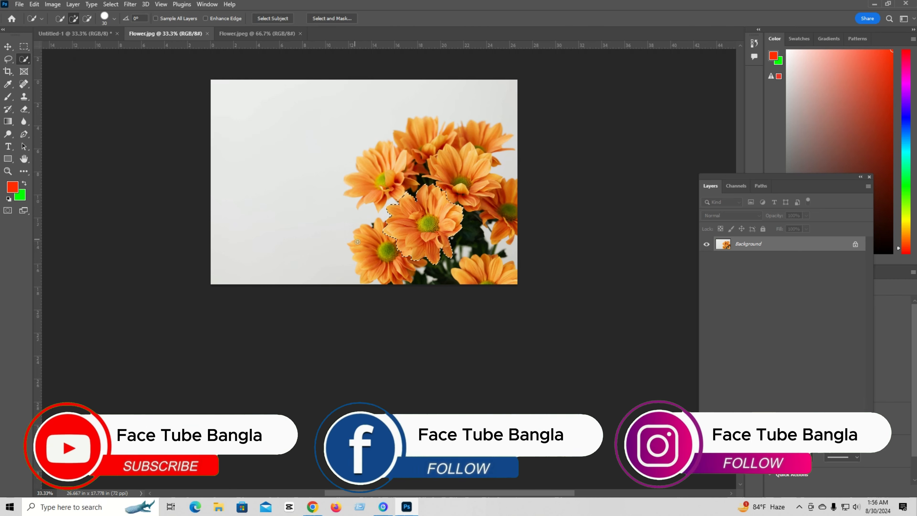
{"action": "mouse_move", "coordinate": [364, 279]}
{"action": "left_mouse_down"}
{"action": "mouse_move", "coordinate": [380, 285]}
{"action": "mouse_move", "coordinate": [323, 268]}
{"action": "mouse_move", "coordinate": [330, 119]}
{"action": "mouse_move", "coordinate": [469, 122]}
{"action": "mouse_move", "coordinate": [506, 179]}
{"action": "mouse_move", "coordinate": [508, 250]}
{"action": "left_mouse_up"}
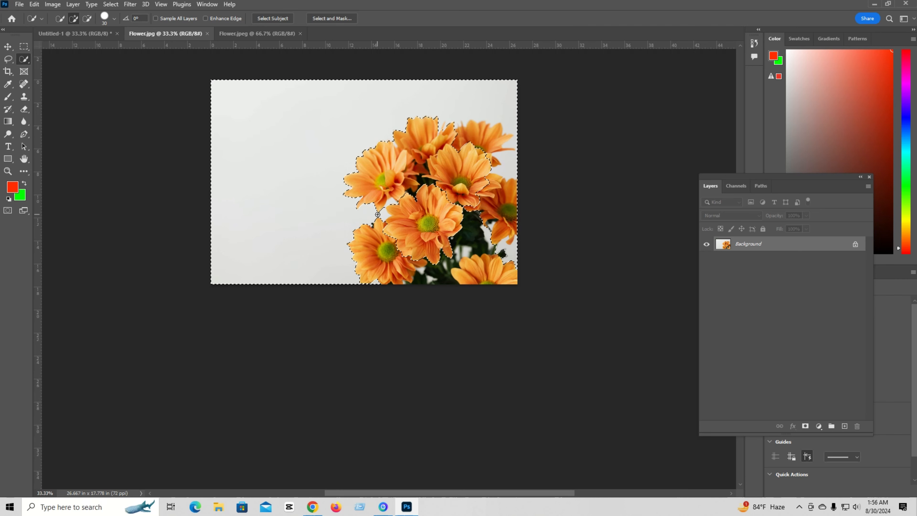
{"action": "key", "text": "ctrl+d"}
- In Flower.jpeg, select the dark backdrop with the Magic Wand, extend it to similar tones, and deselect
{"action": "left_click", "coordinate": [244, 30]}
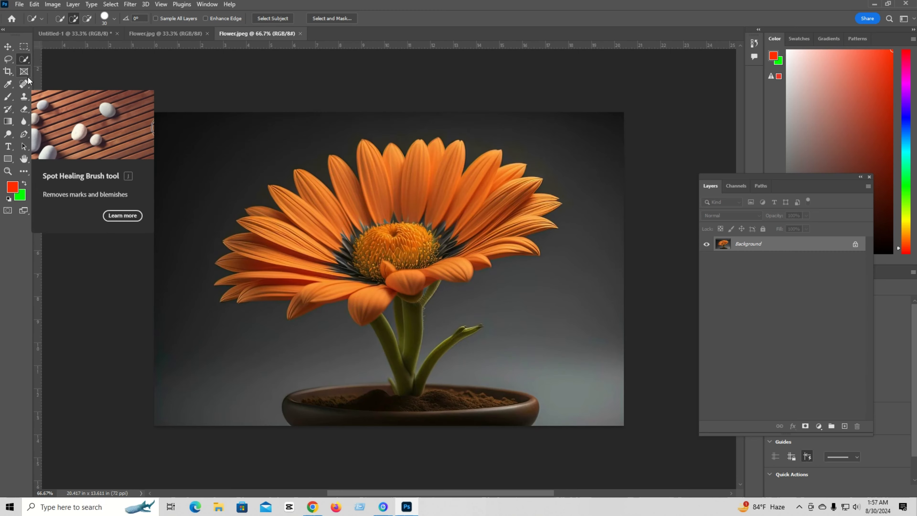
{"action": "right_click", "coordinate": [27, 61]}
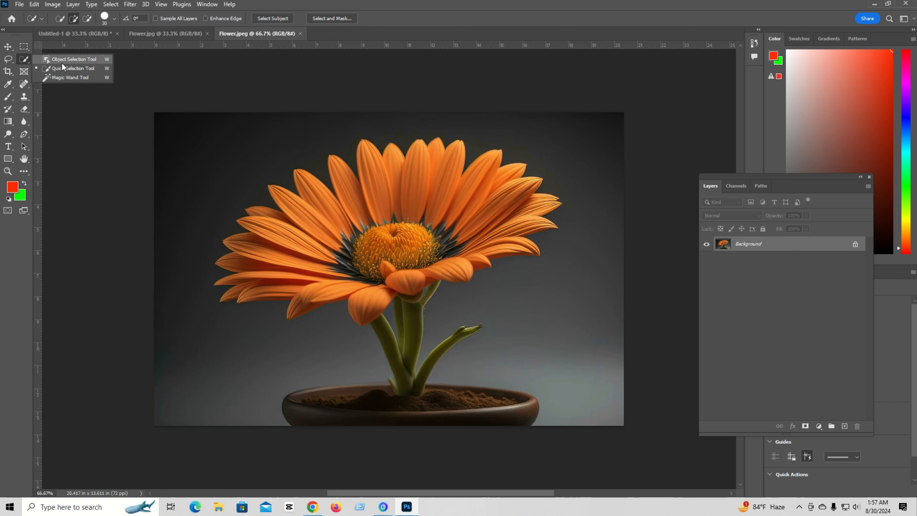
{"action": "left_click", "coordinate": [67, 77]}
{"action": "left_click", "coordinate": [198, 144]}
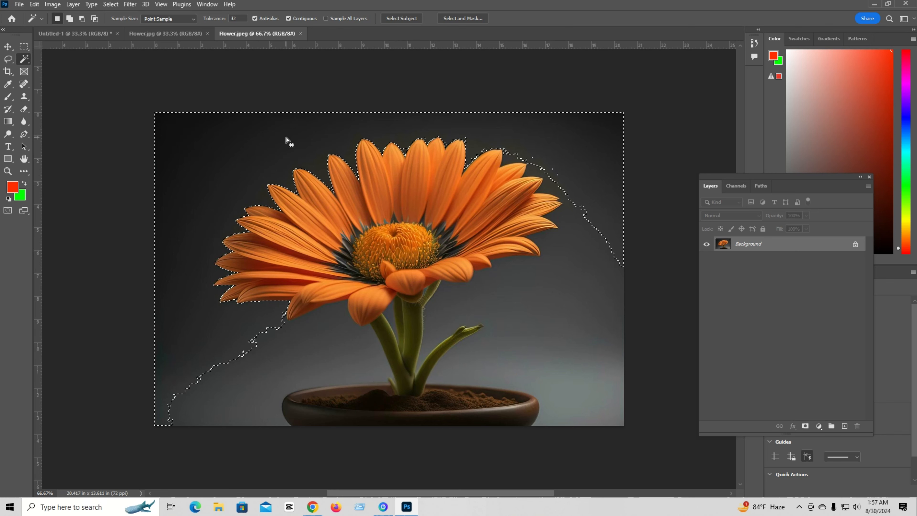
{"action": "right_click", "coordinate": [211, 336]}
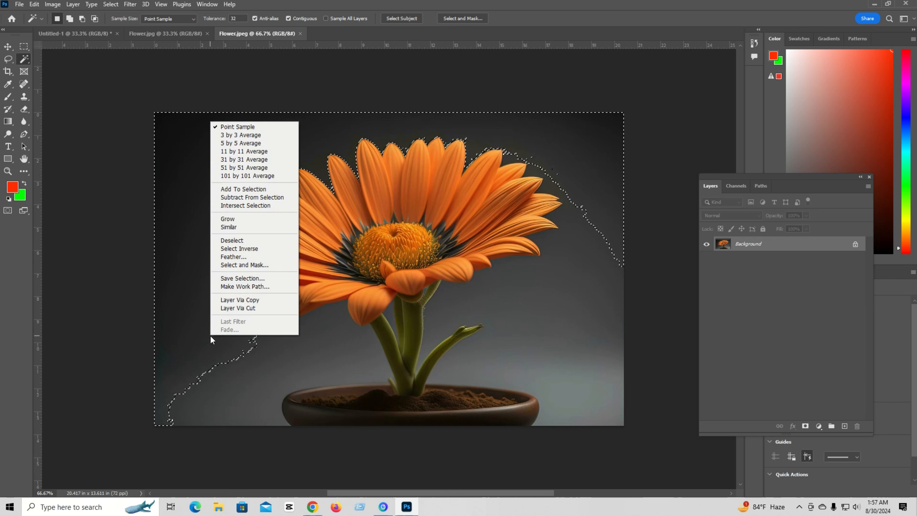
{"action": "left_click", "coordinate": [241, 228]}
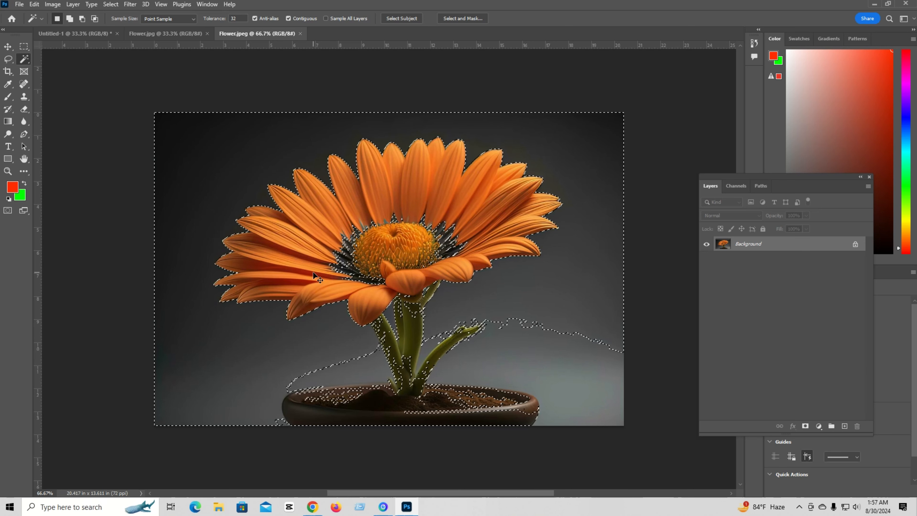
{"action": "key", "text": "ctrl+d"}
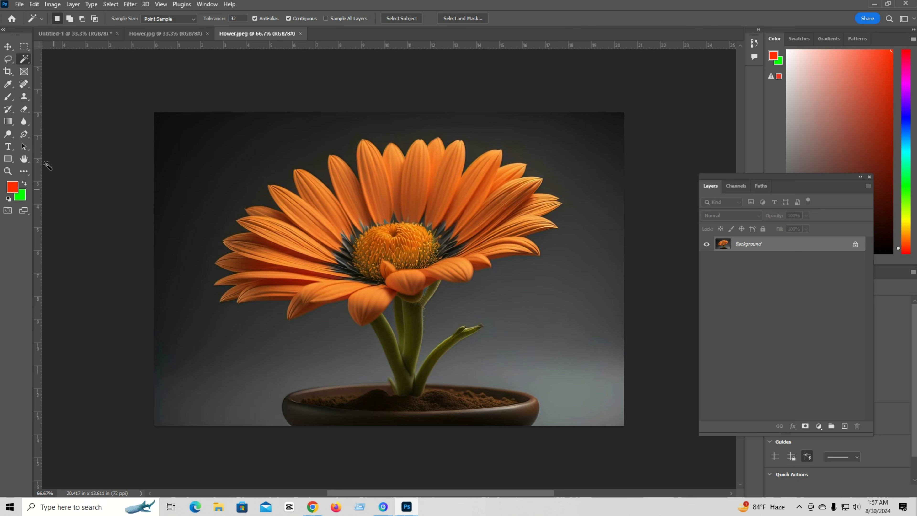
- Select the potted flower automatically as the subject and check the selection edge along its petals
{"action": "left_click", "coordinate": [110, 5]}
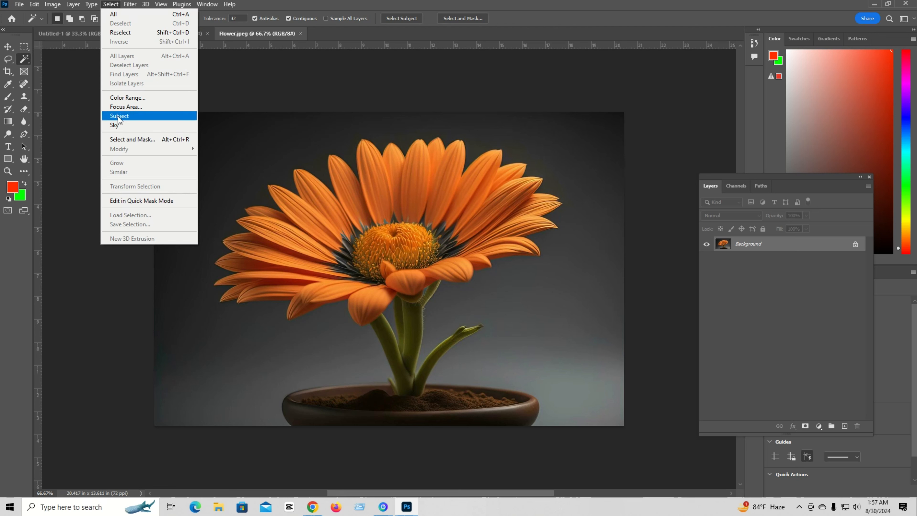
{"action": "left_click", "coordinate": [132, 119]}
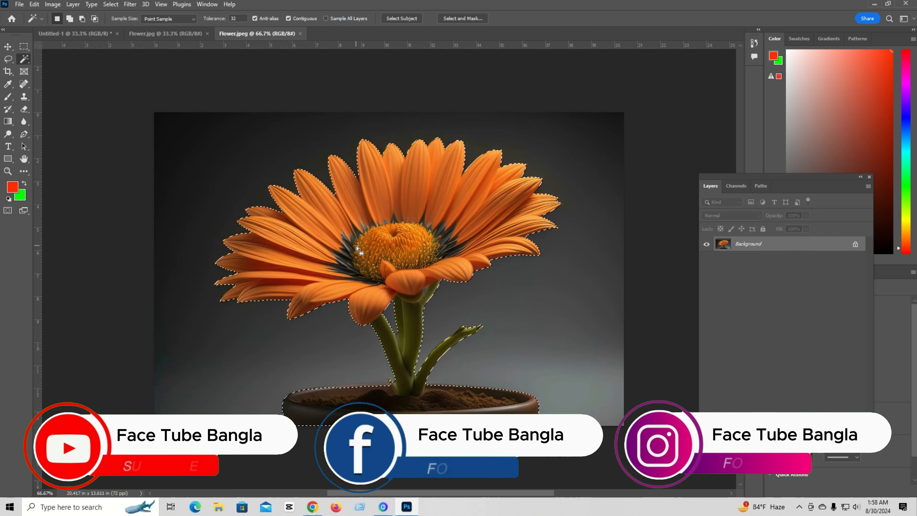
{"action": "left_click_drag", "start_coordinate": [257, 154], "coordinate": [307, 214]}
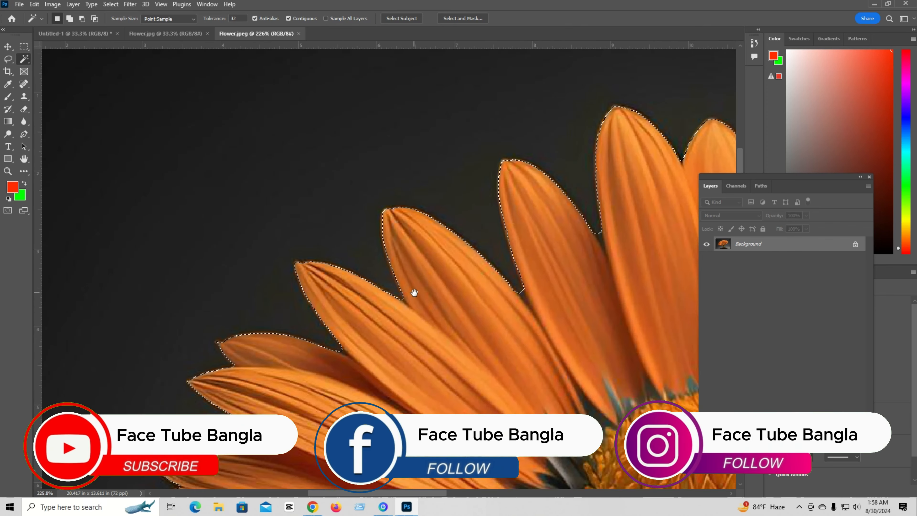
{"action": "left_click_drag", "start_coordinate": [414, 293], "coordinate": [282, 205]}
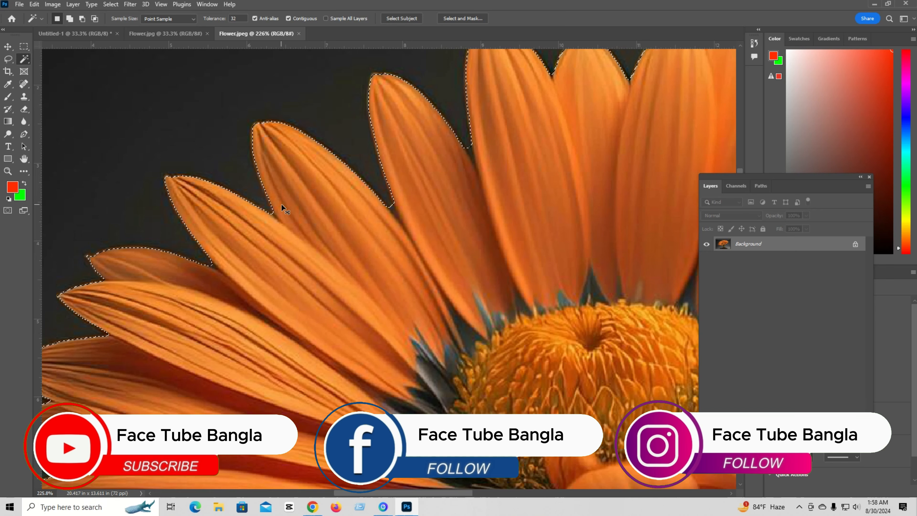
{"action": "key", "text": "ctrl+minus"}
{"action": "key", "text": "ctrl+minus"}
{"action": "key", "text": "ctrl+minus"}
{"action": "key", "text": "ctrl+minus"}
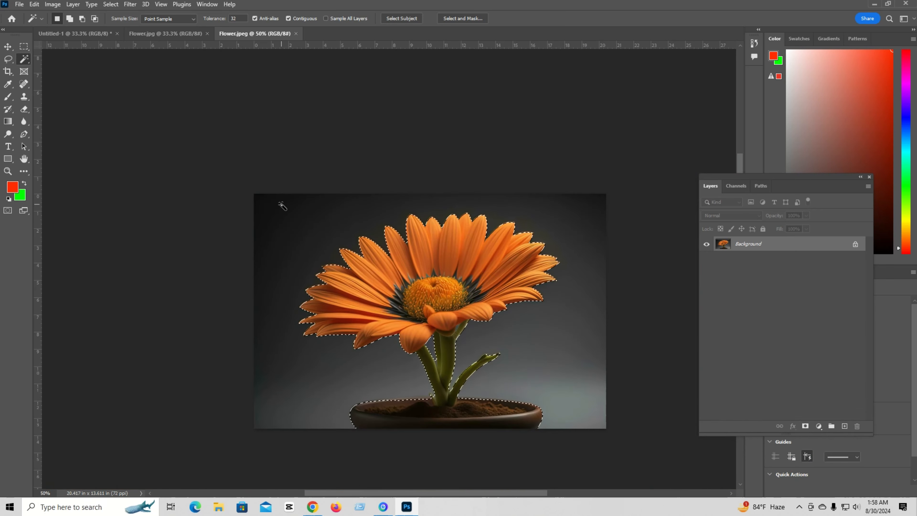
- In Flower.jpg, select the bouquet automatically as the subject, inspect the selection edges, and clear the selection
{"action": "left_click", "coordinate": [139, 34]}
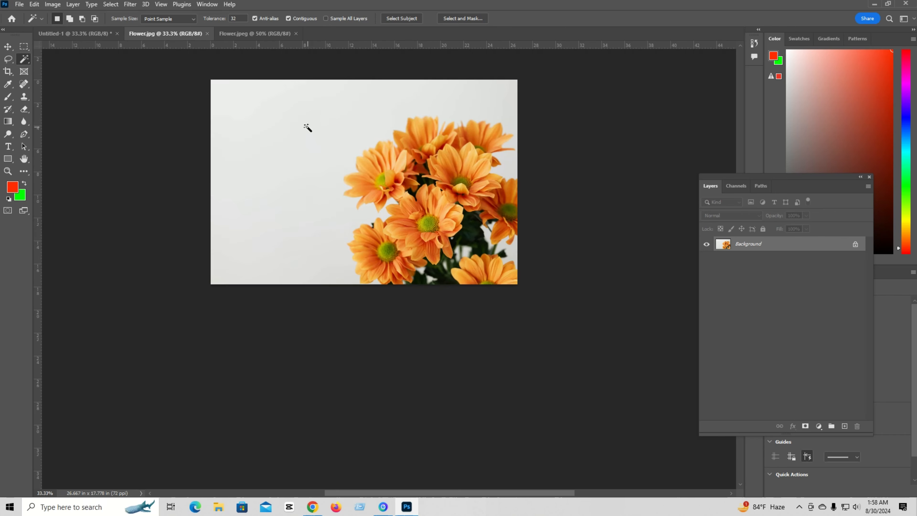
{"action": "left_click", "coordinate": [308, 129]}
{"action": "key", "text": "ctrl+d"}
{"action": "left_click", "coordinate": [111, 5]}
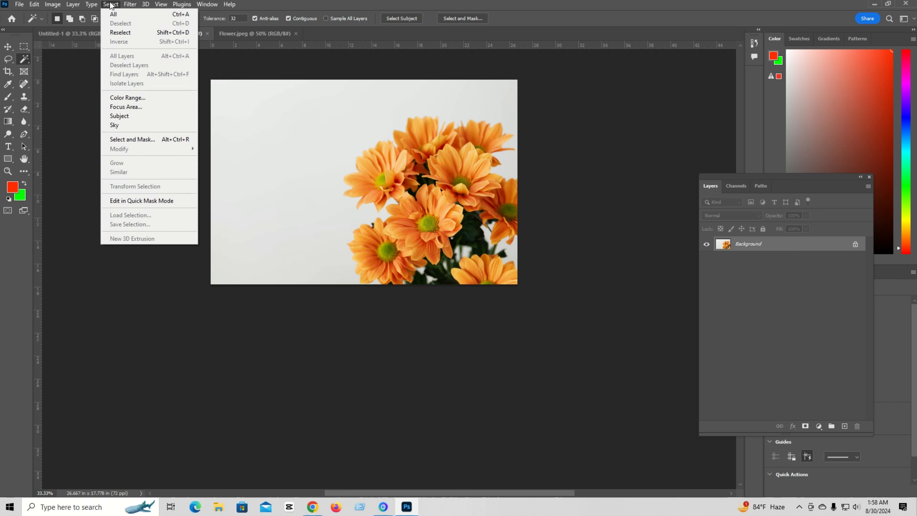
{"action": "left_click", "coordinate": [128, 116]}
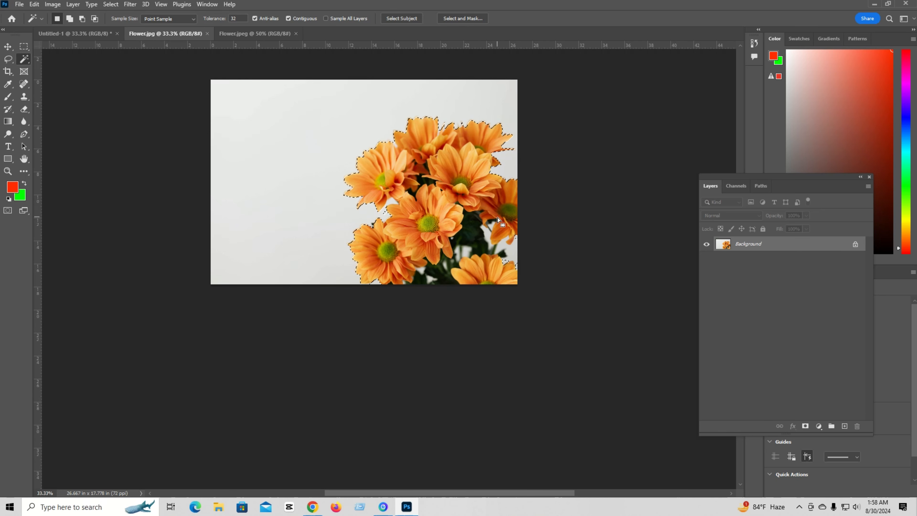
{"action": "left_click", "coordinate": [429, 204], "text": "ctrl"}
{"action": "left_click", "coordinate": [429, 204], "text": "ctrl"}
{"action": "left_click_drag", "start_coordinate": [429, 204], "coordinate": [389, 185]}
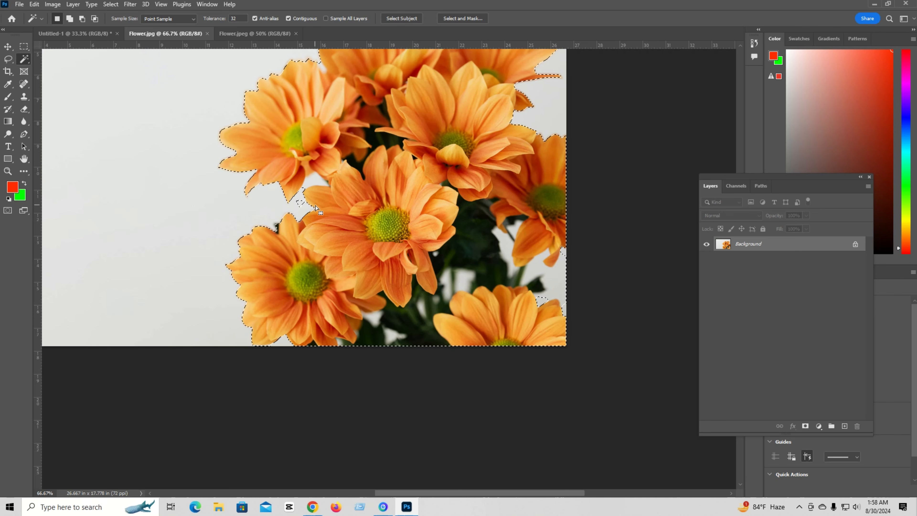
{"action": "key", "text": "ctrl+d"}
{"action": "key", "text": "ctrl+minus"}
{"action": "key", "text": "ctrl+minus"}
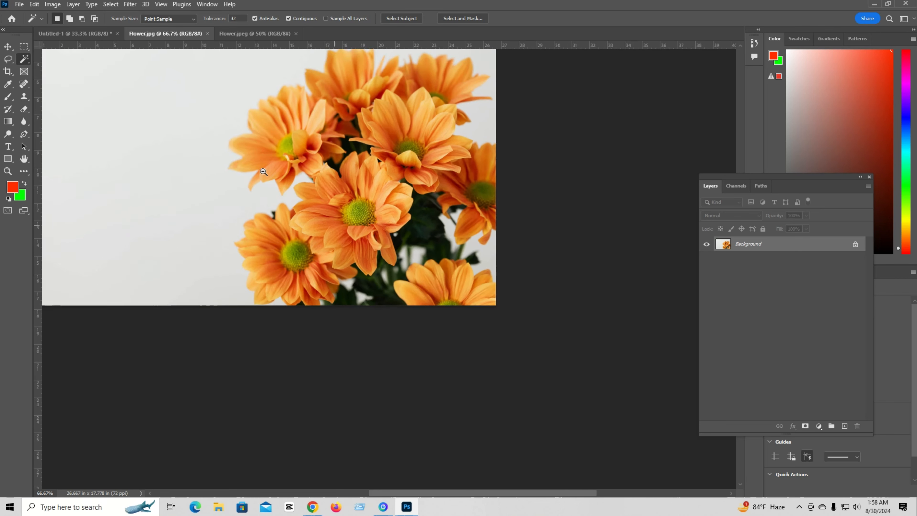
- Set the background color to the light gray-white sampled from the photo's backdrop and return to the Magic Wand tool
{"action": "left_click", "coordinate": [22, 199]}
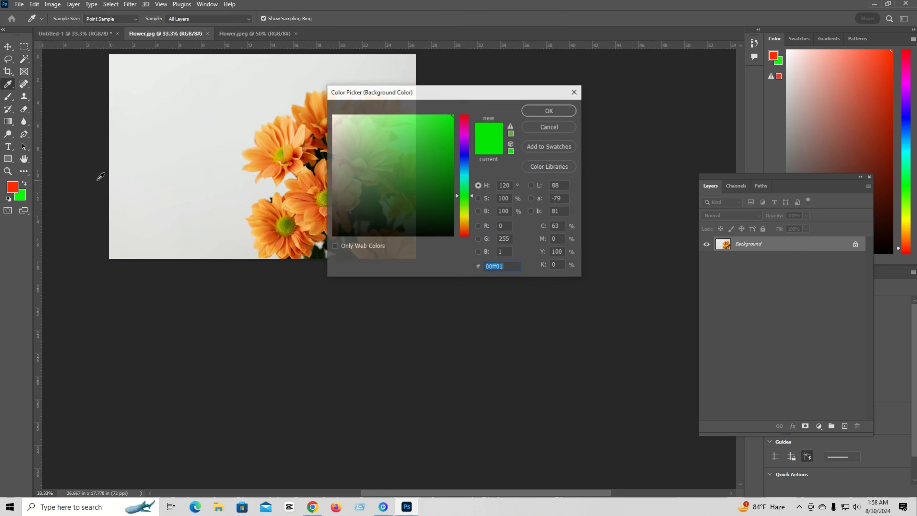
{"action": "left_click", "coordinate": [166, 153]}
{"action": "left_click", "coordinate": [549, 110]}
{"action": "key", "text": "w"}
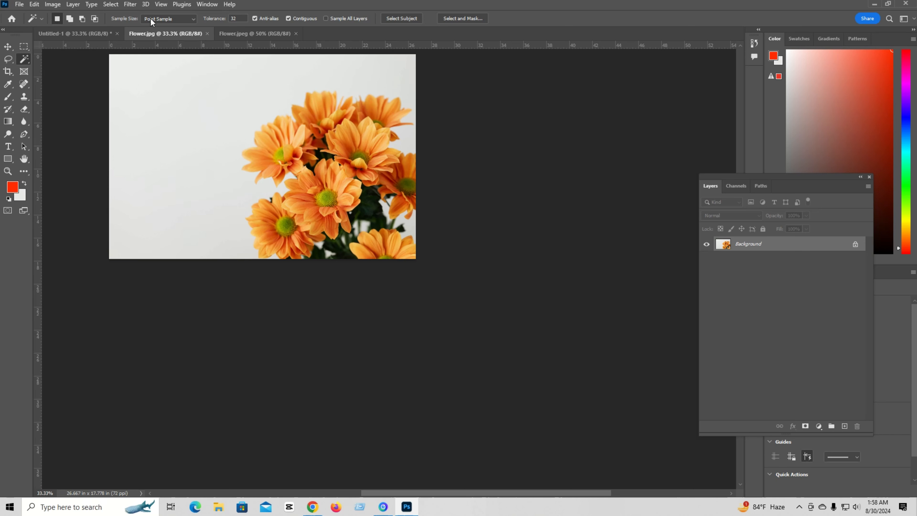
- Run the automatic subject selection on the bouquet in Flower.jpg
{"action": "left_click", "coordinate": [111, 4]}
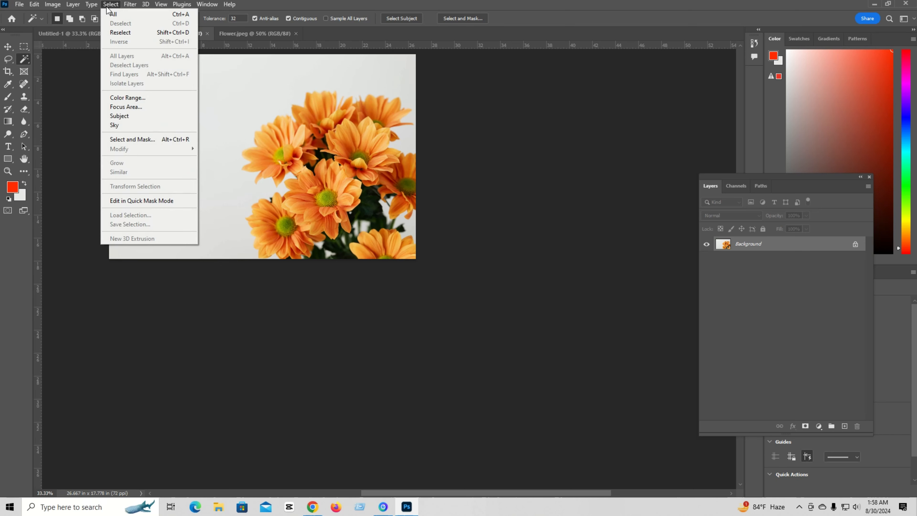
{"action": "left_click", "coordinate": [147, 116]}
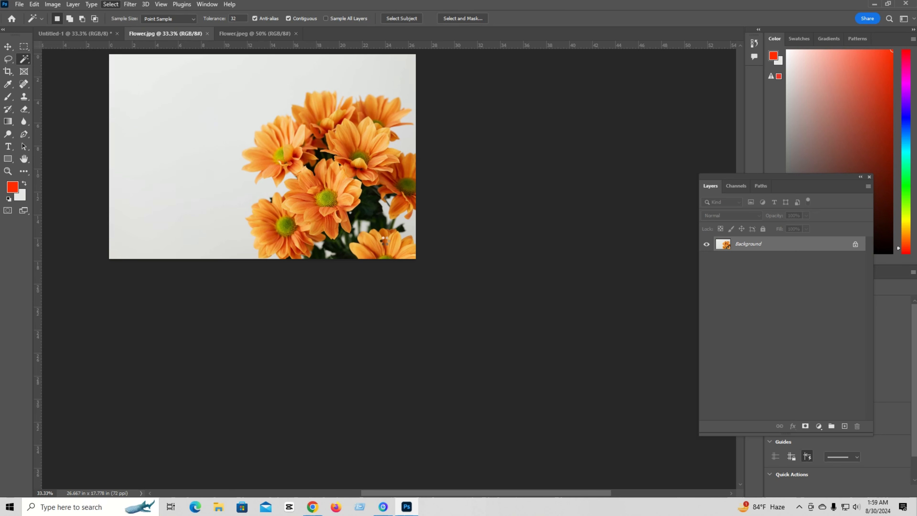